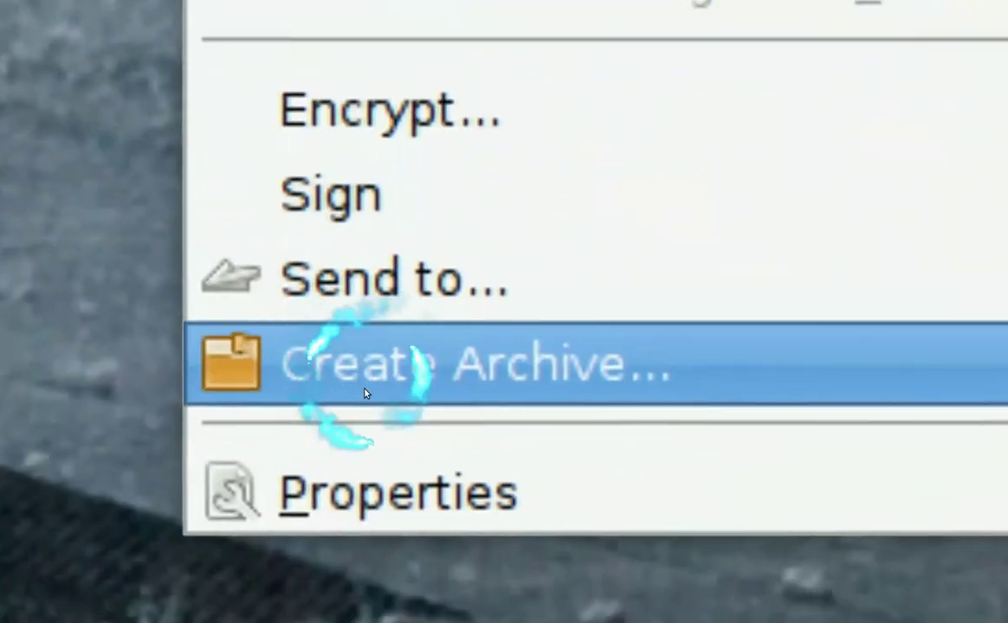
Allow unetbootin-linux-282 to execute as a program in its Permissions properties, then close them
{"action": "left_click", "coordinate": [355, 489]}
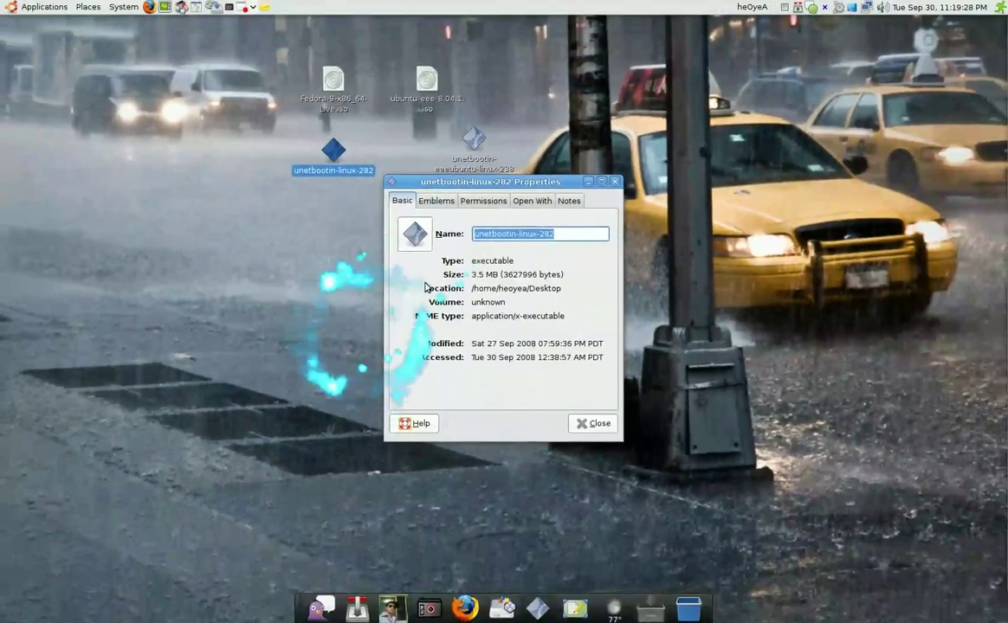
{"action": "left_click", "coordinate": [488, 201]}
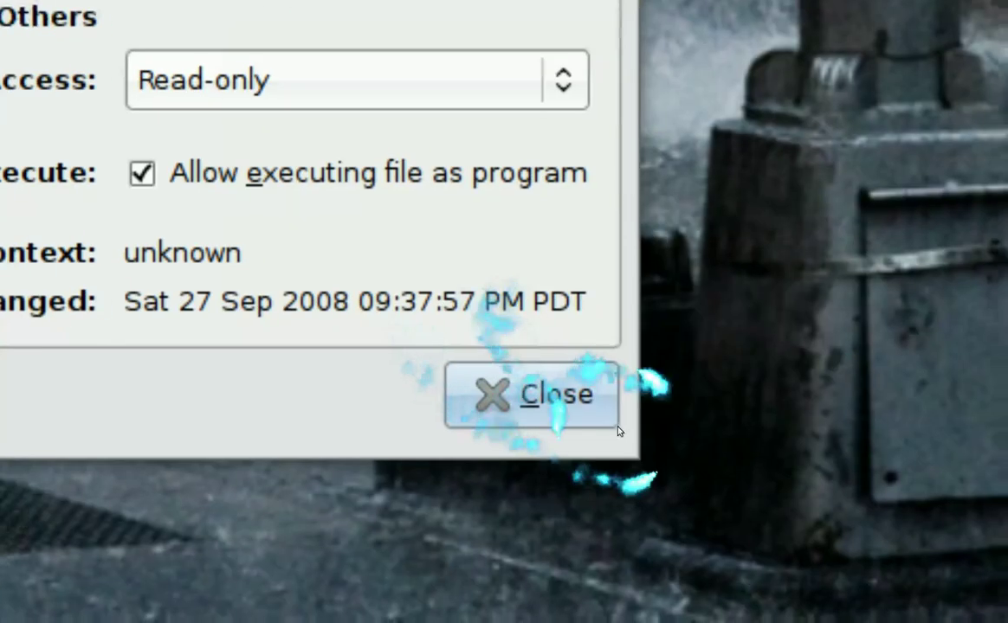
{"action": "left_click", "coordinate": [926, 575]}
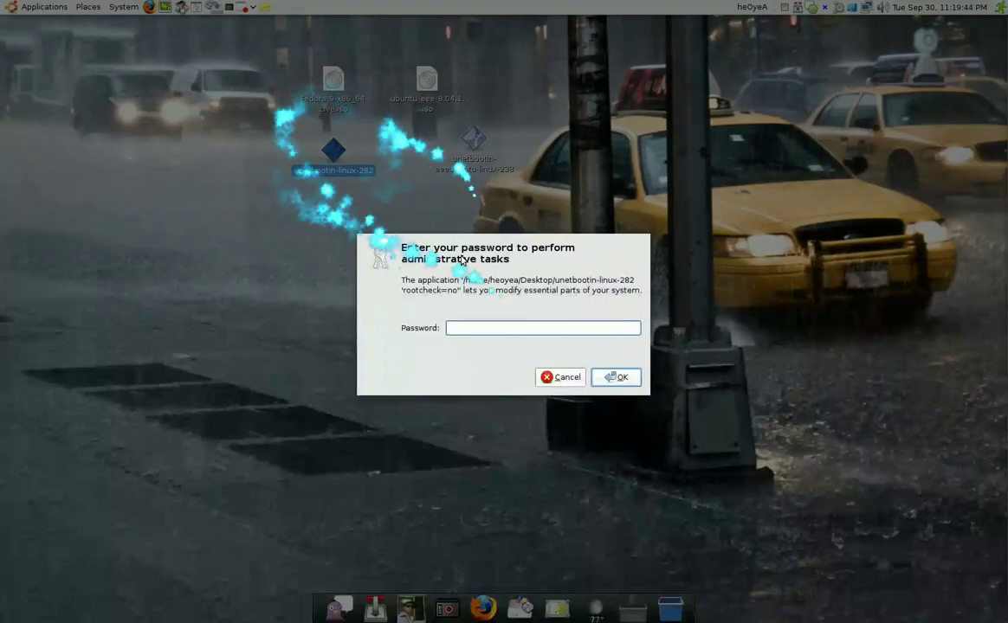
Enter the root password to run UNetbootin as administrator and centre its window
{"action": "type", "text": "p********"}
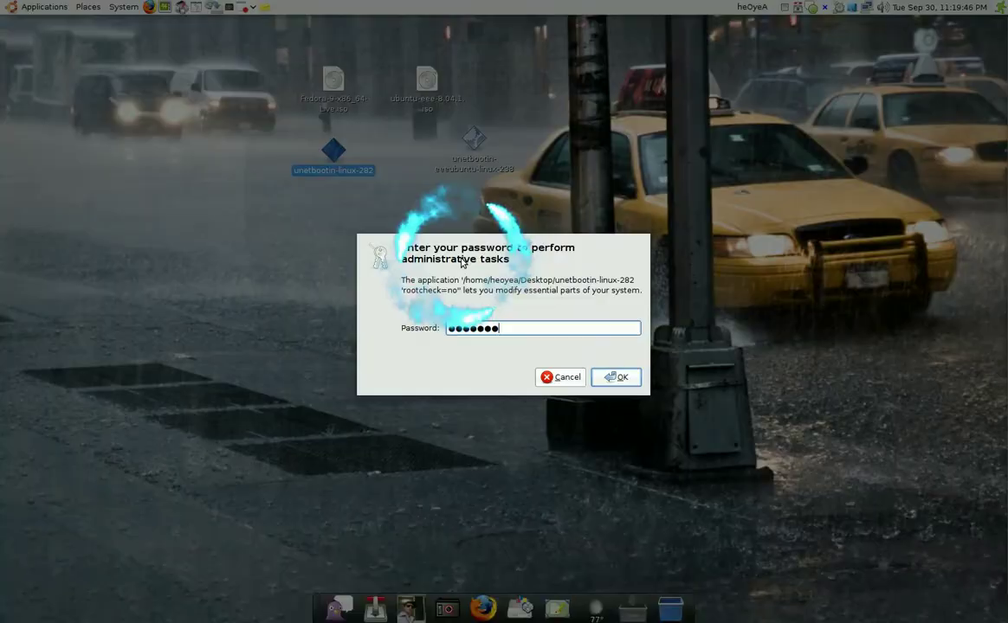
{"action": "key", "text": "Return"}
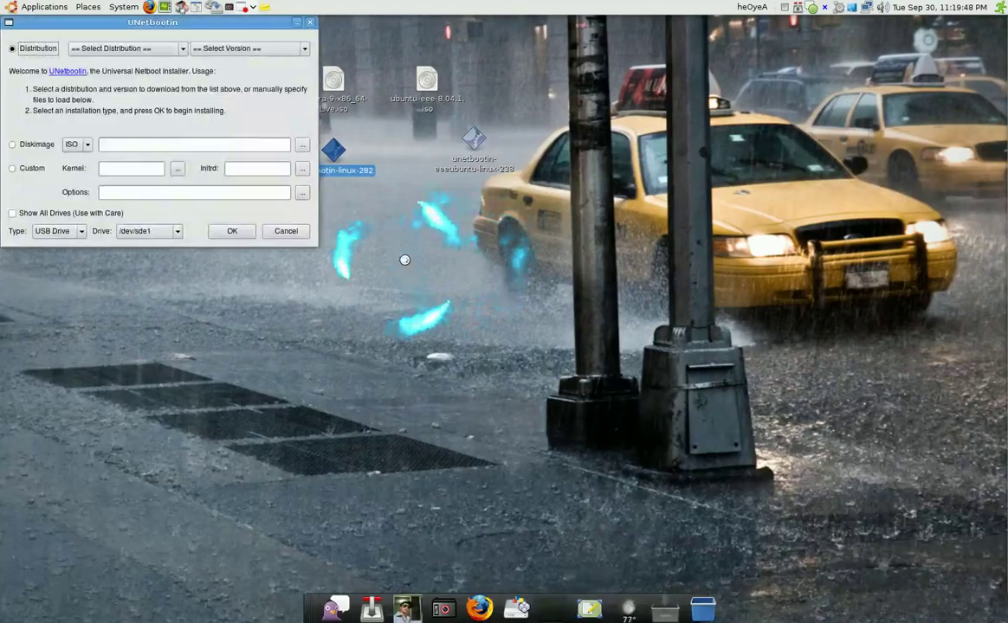
{"action": "left_click_drag", "start_coordinate": [204, 22], "coordinate": [532, 224]}
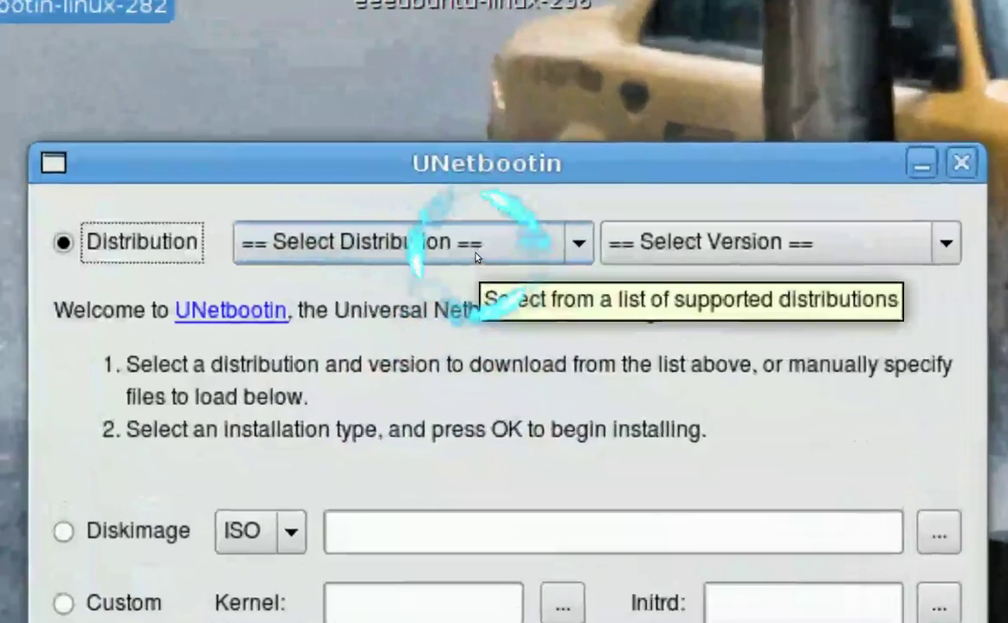
Choose Fedora as the distribution and 9_Live_x64 as its version
{"action": "scroll", "coordinate": [457, 248], "scroll_direction": "down", "scroll_amount": 1}
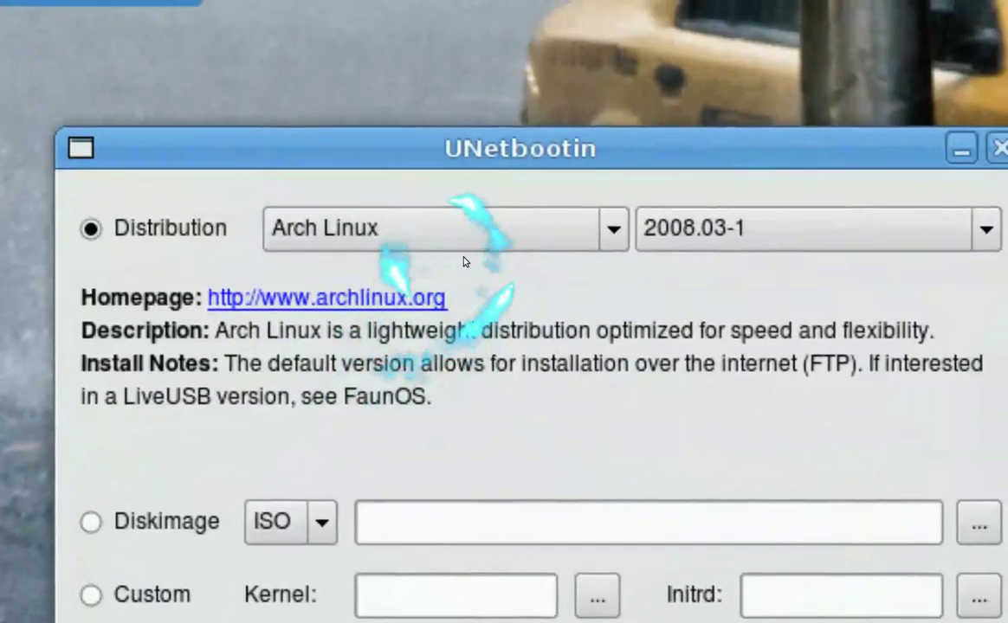
{"action": "left_click", "coordinate": [505, 117]}
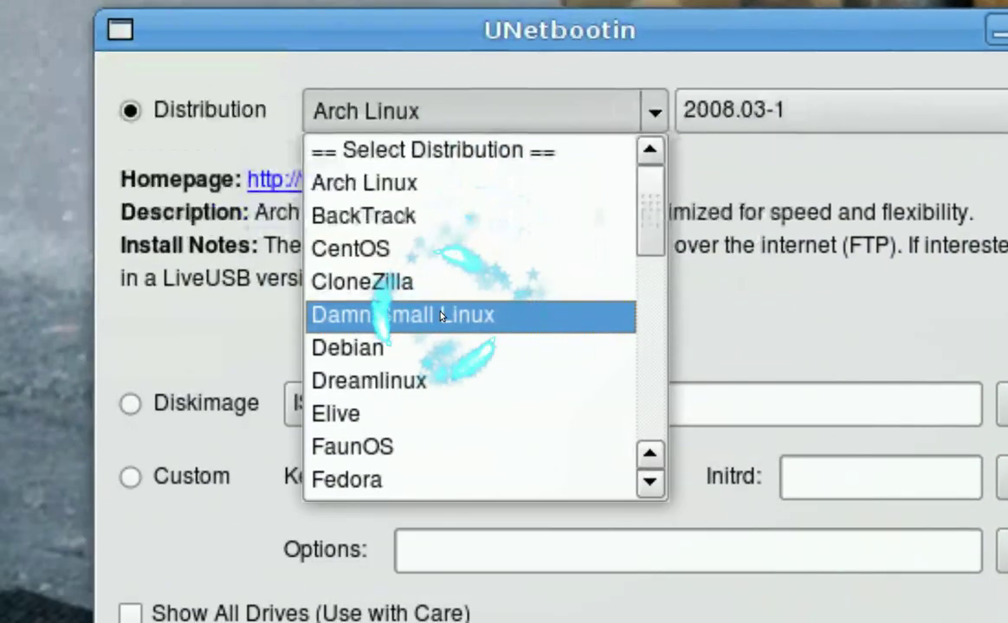
{"action": "scroll", "coordinate": [370, 381], "scroll_direction": "down", "scroll_amount": 3}
{"action": "scroll", "coordinate": [438, 318], "scroll_direction": "down", "scroll_amount": 4}
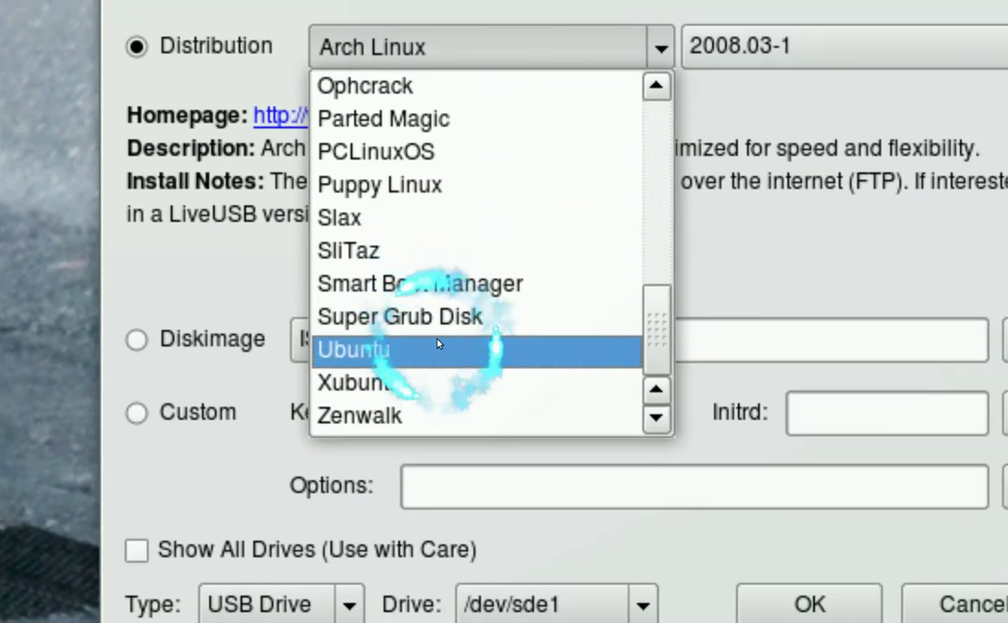
{"action": "scroll", "coordinate": [438, 337], "scroll_direction": "up", "scroll_amount": 2}
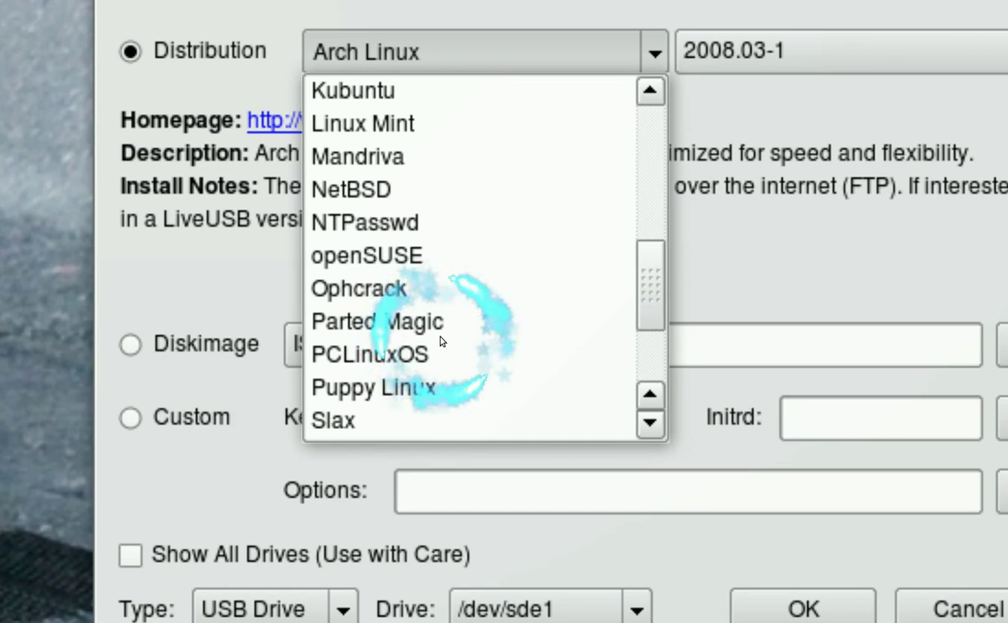
{"action": "scroll", "coordinate": [440, 335], "scroll_direction": "up", "scroll_amount": 1}
{"action": "scroll", "coordinate": [440, 333], "scroll_direction": "up", "scroll_amount": 1}
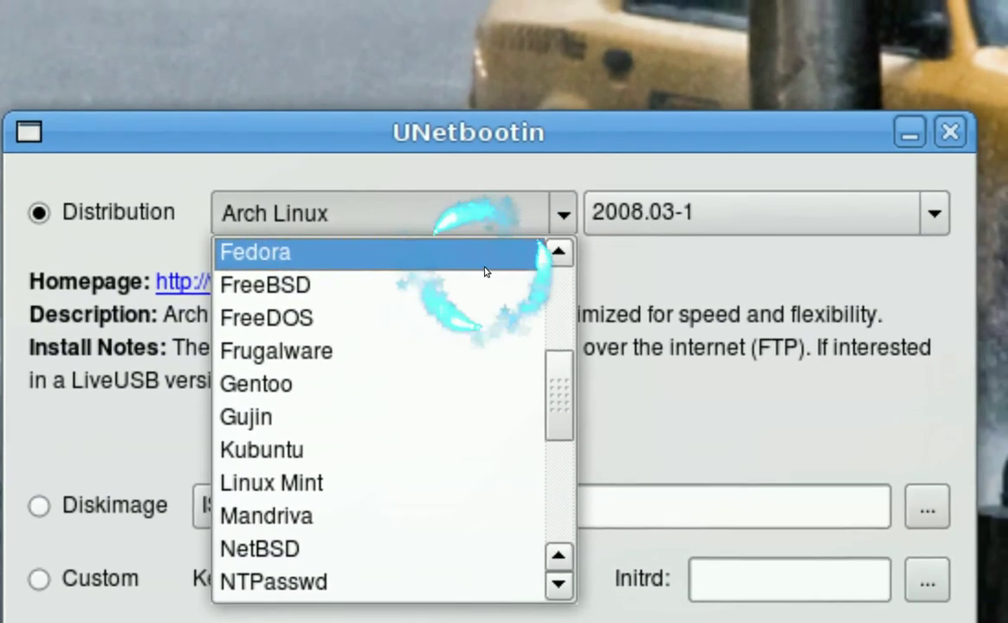
{"action": "left_click", "coordinate": [529, 240]}
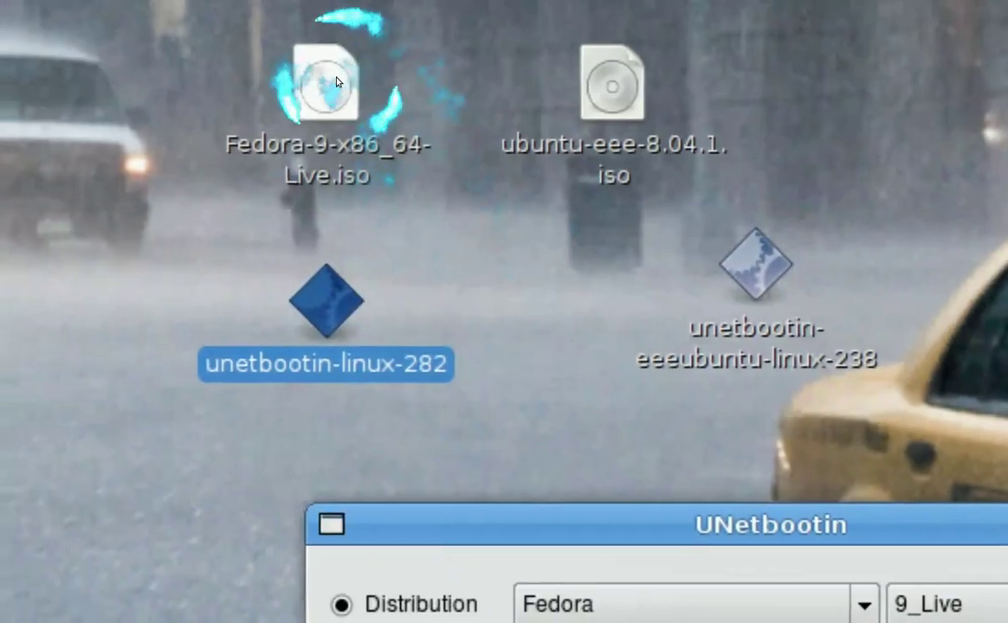
{"action": "left_click", "coordinate": [334, 83]}
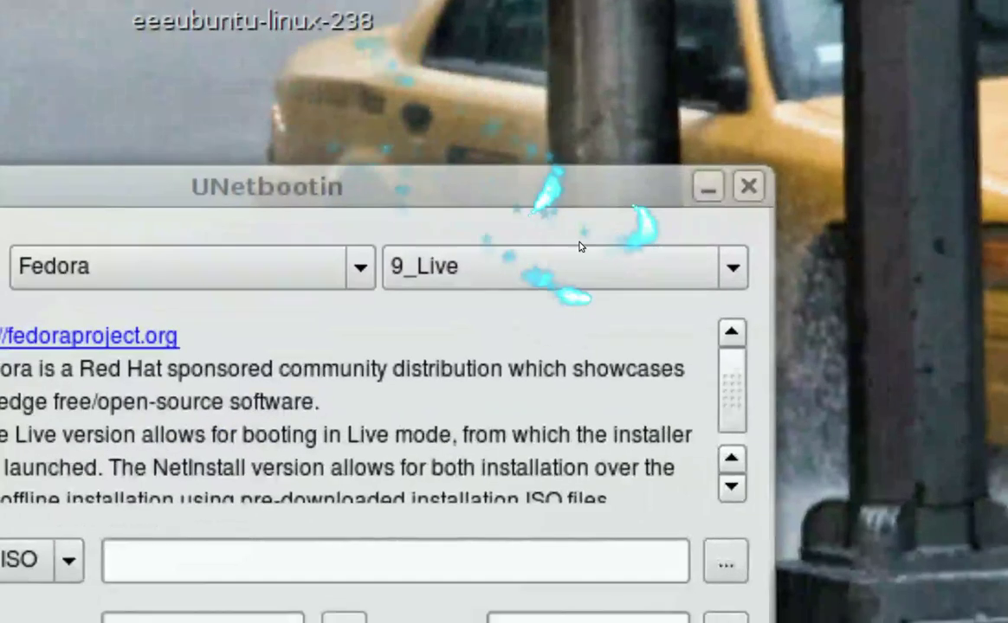
{"action": "left_click", "coordinate": [996, 549]}
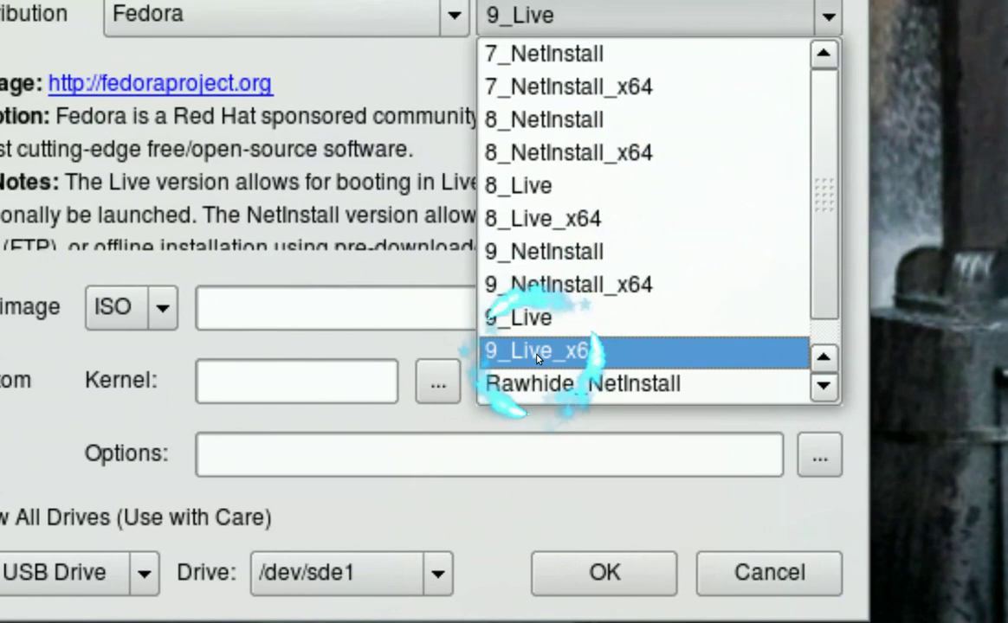
{"action": "left_click", "coordinate": [537, 351]}
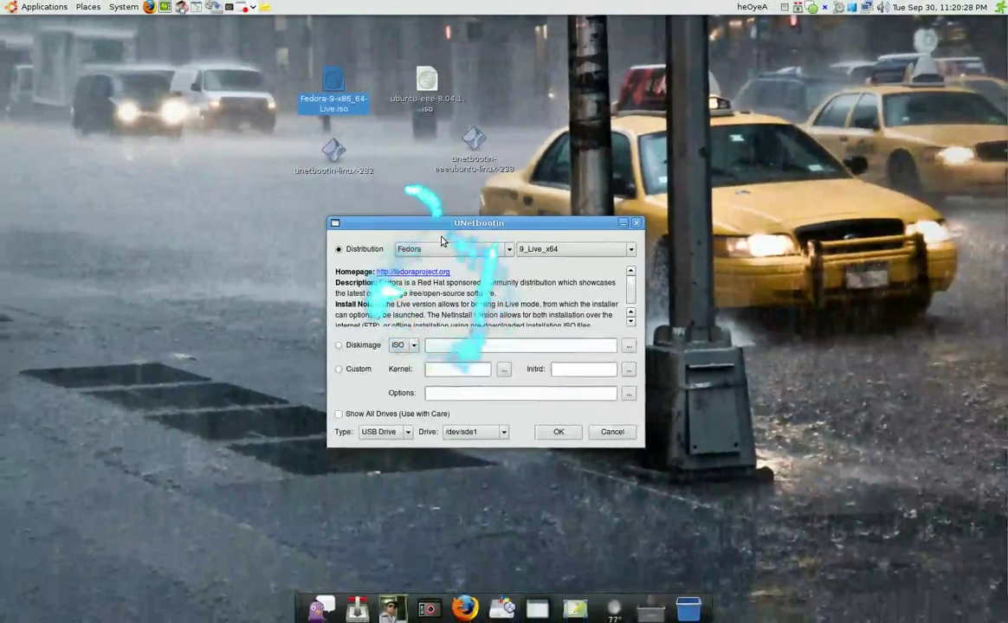
Browse to the Desktop folder and load Fedora-9-x86_64-Live.iso as the disk image
{"action": "left_click_drag", "start_coordinate": [461, 224], "coordinate": [480, 206]}
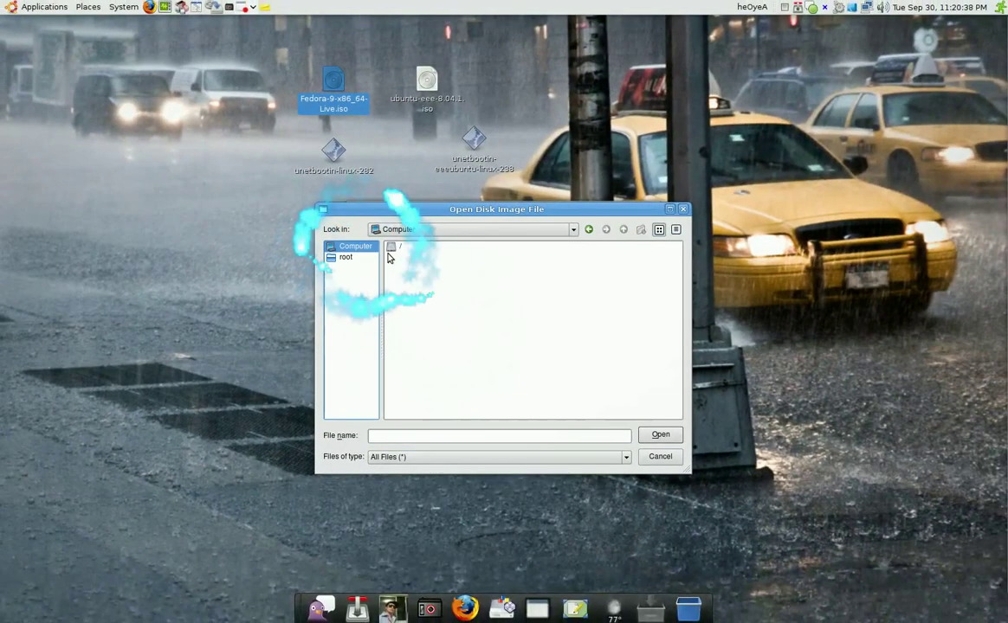
{"action": "double_click", "coordinate": [395, 250]}
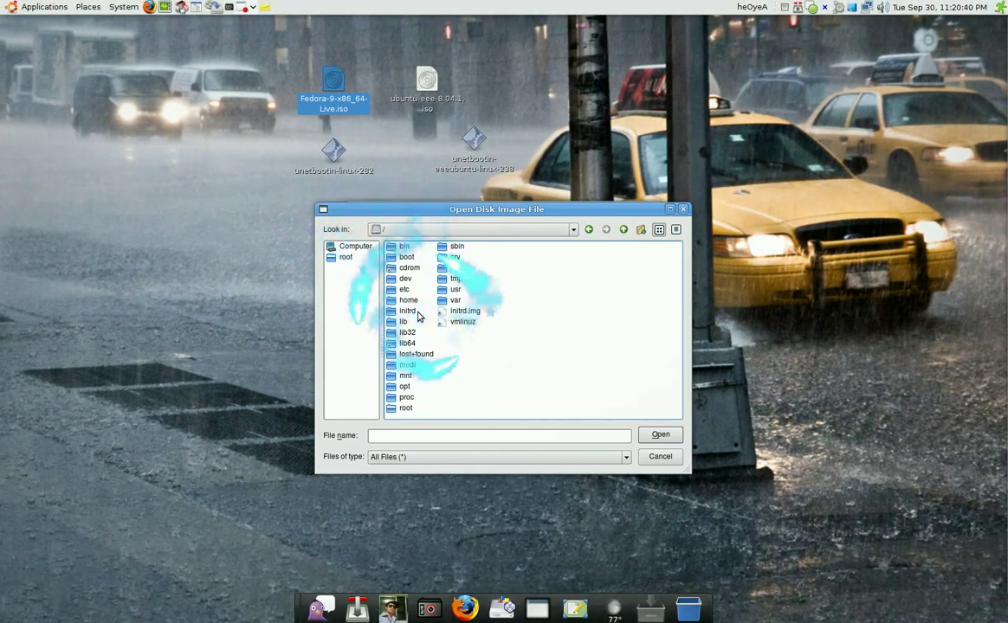
{"action": "double_click", "coordinate": [408, 300]}
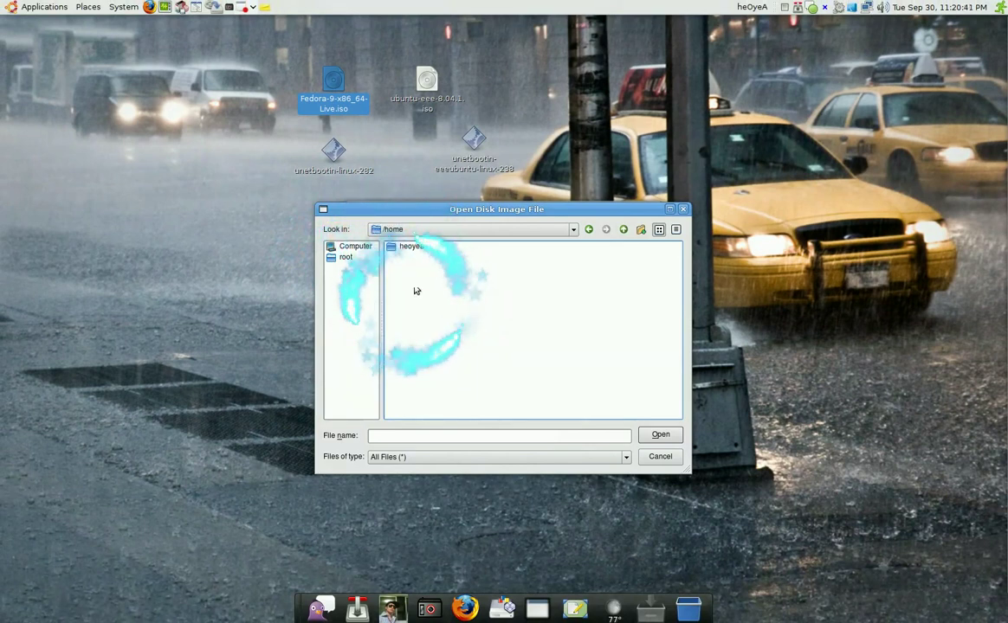
{"action": "double_click", "coordinate": [406, 247]}
{"action": "double_click", "coordinate": [413, 257]}
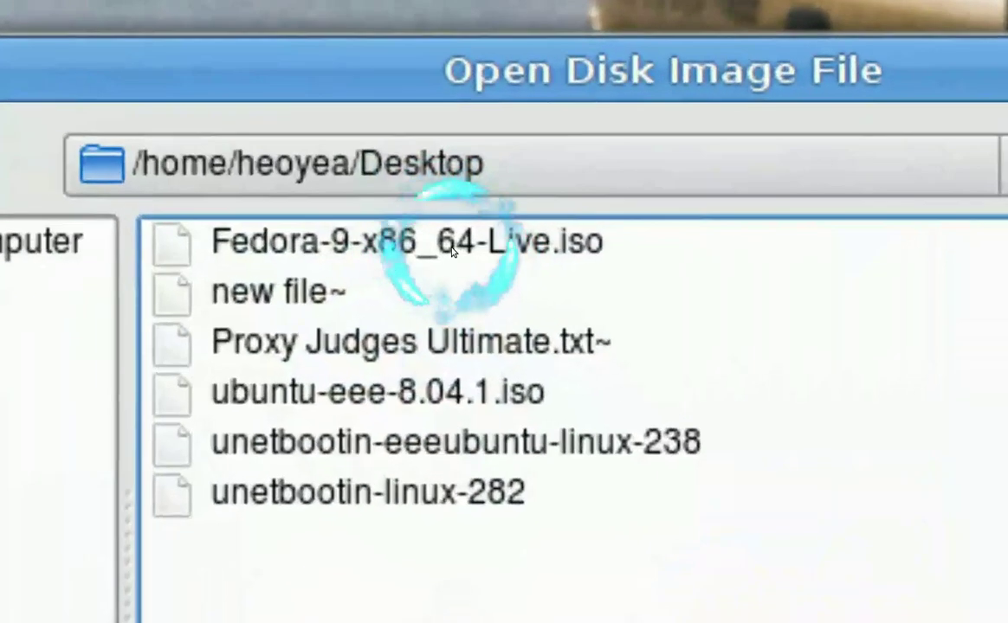
{"action": "double_click", "coordinate": [451, 251]}
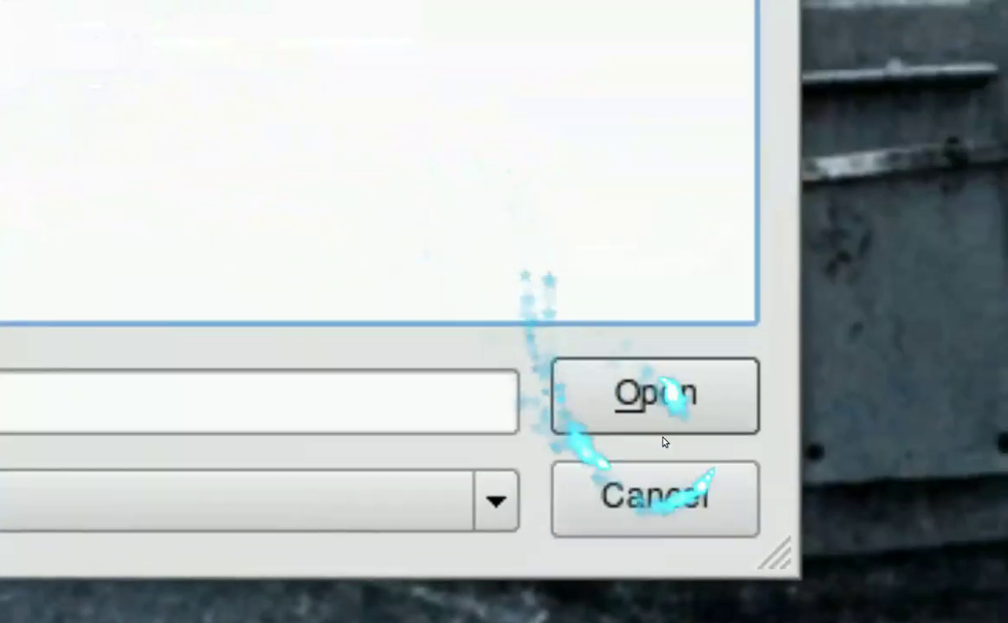
{"action": "left_click", "coordinate": [655, 394]}
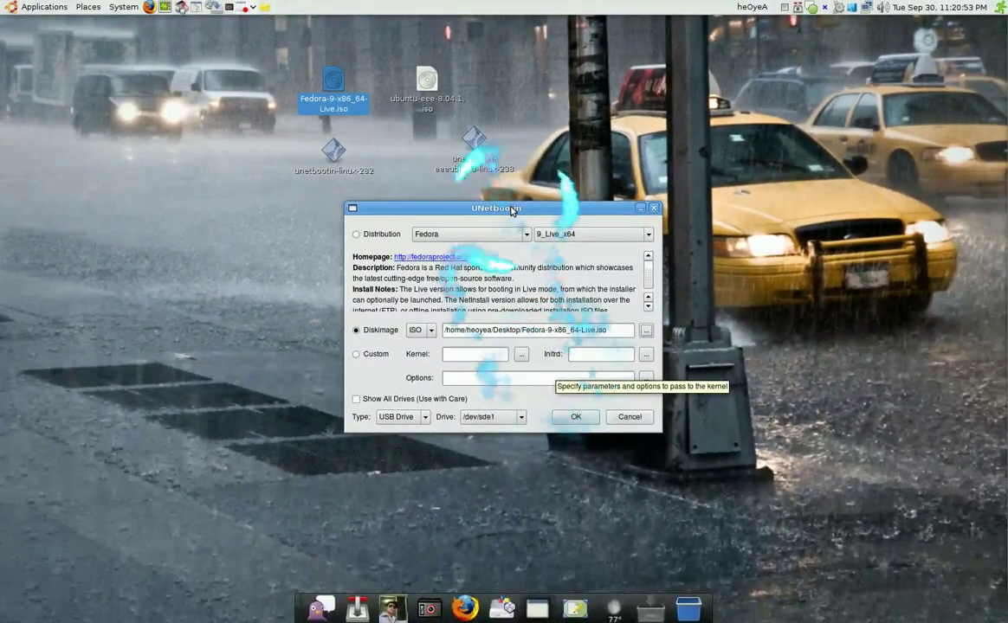
Set the target type to USB Drive and check that /dev/sde1 is the only drive offered
{"action": "left_click_drag", "start_coordinate": [493, 200], "coordinate": [525, 180]}
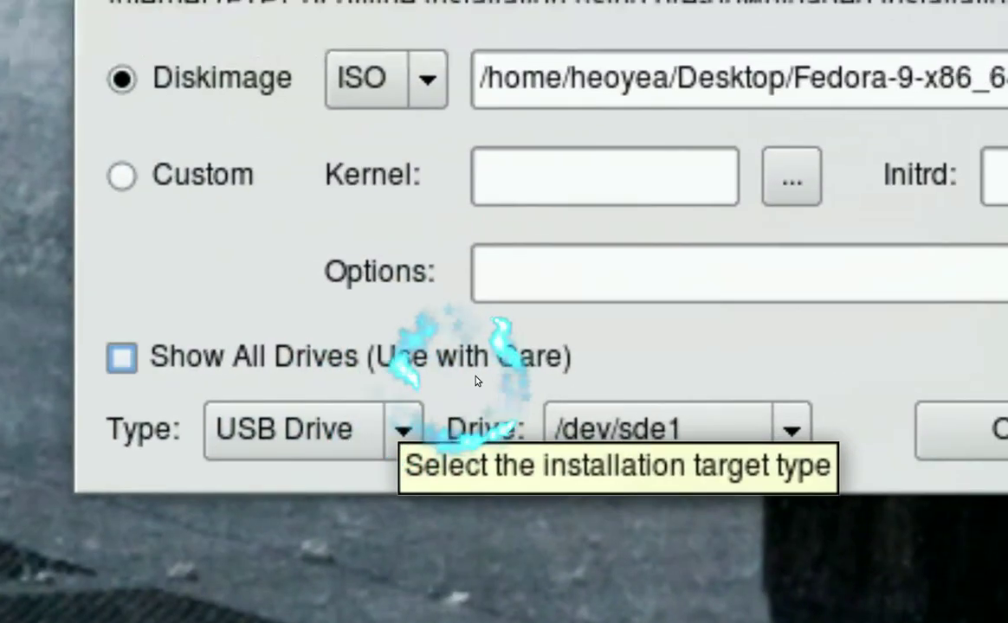
{"action": "mouse_move", "coordinate": [477, 382]}
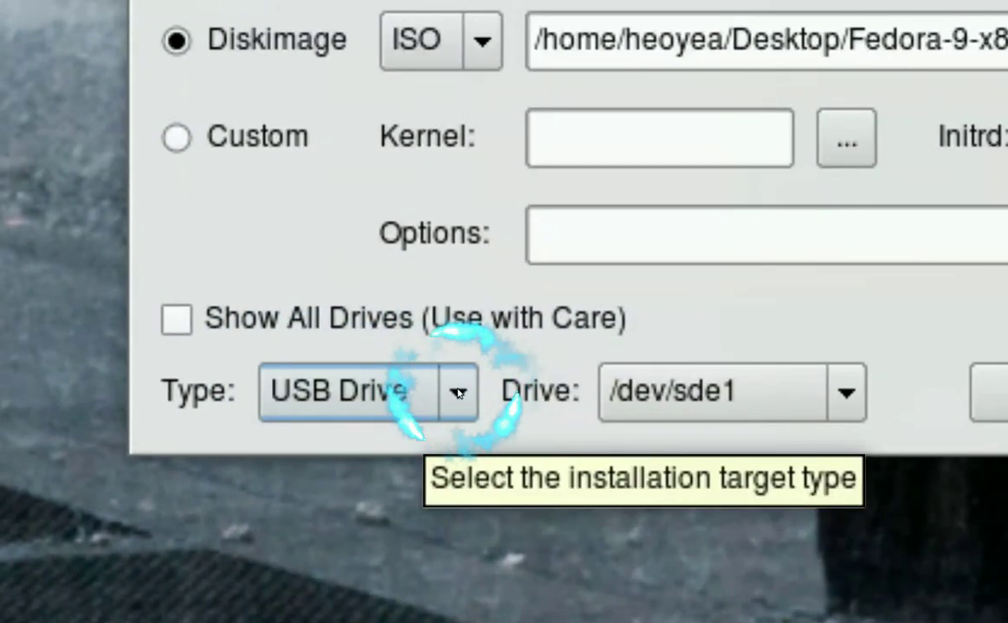
{"action": "left_click", "coordinate": [492, 381]}
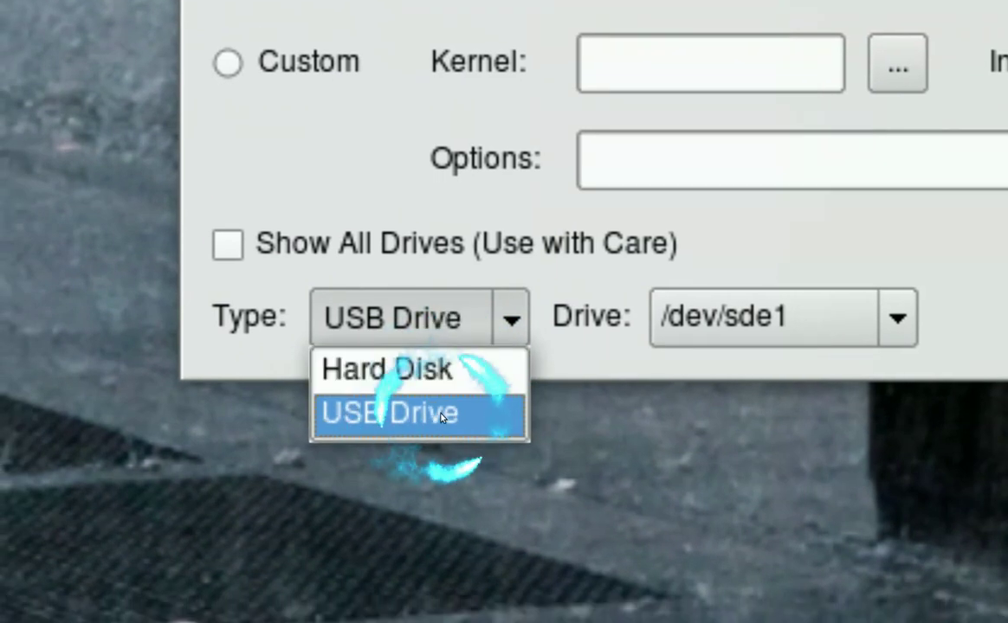
{"action": "left_click", "coordinate": [441, 418]}
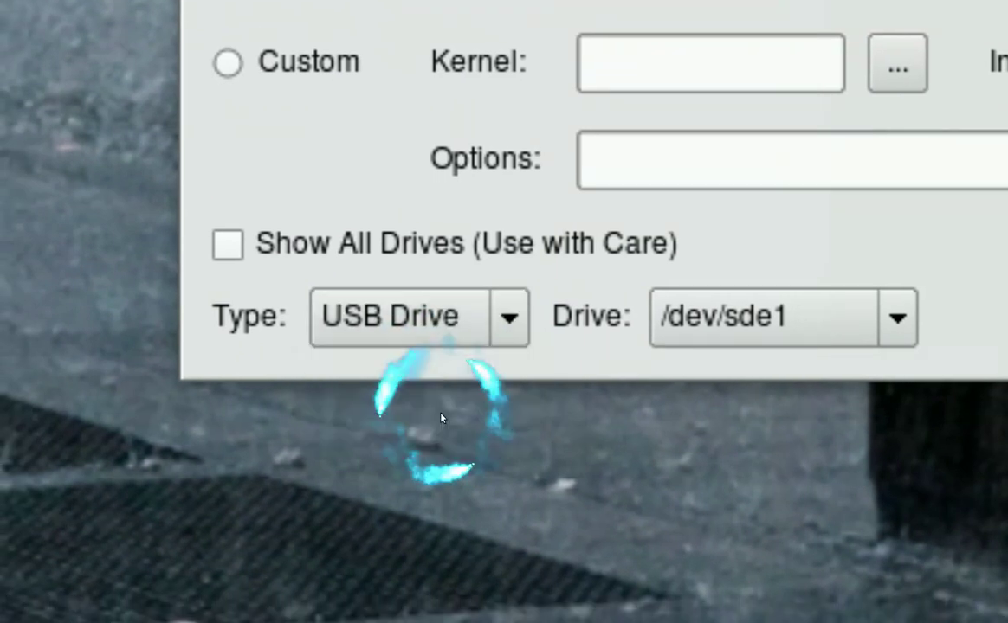
{"action": "left_click", "coordinate": [909, 325]}
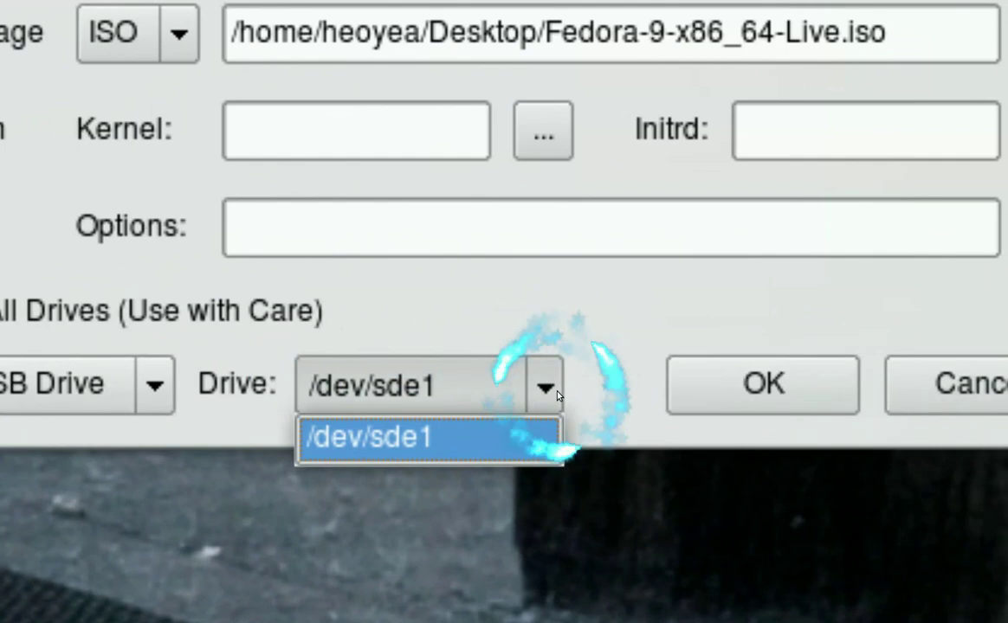
Confirm /dev/sde1 to start writing Fedora, then move the progress window left and the eeeubuntu icon right
{"action": "left_click", "coordinate": [557, 394]}
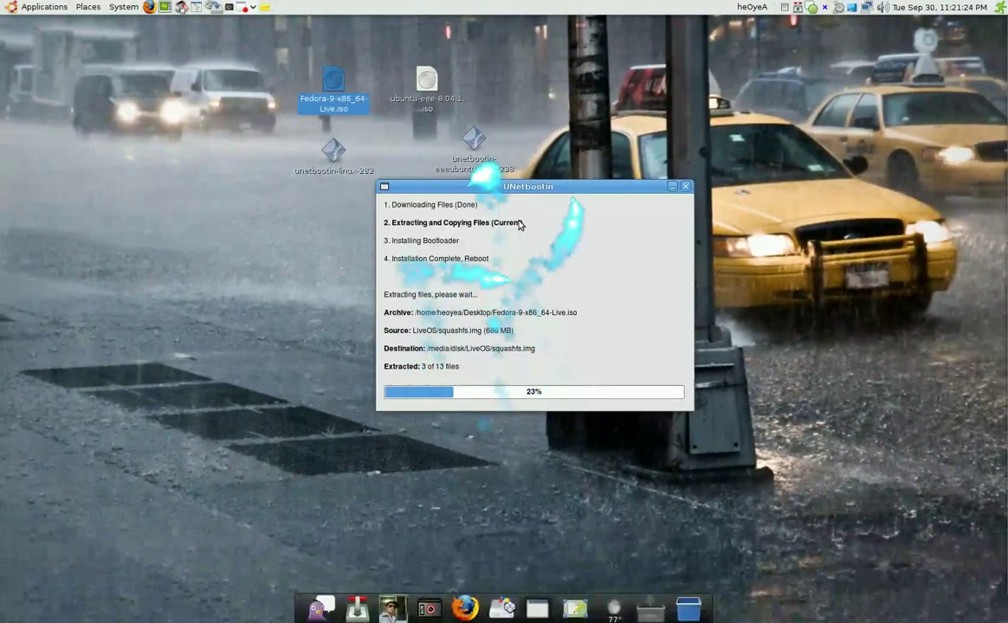
{"action": "left_click_drag", "start_coordinate": [521, 223], "coordinate": [169, 214]}
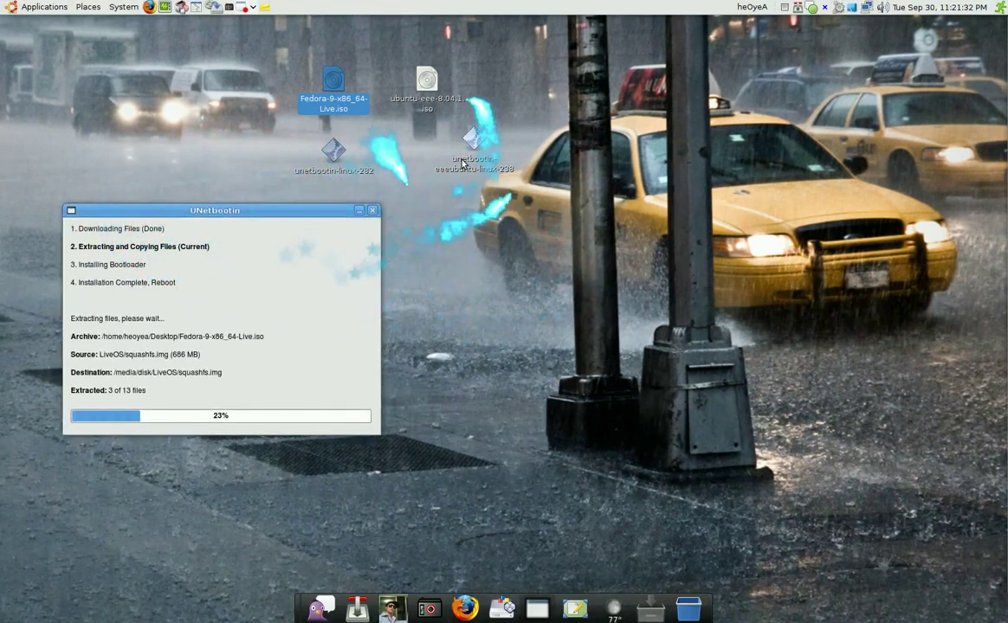
{"action": "left_click_drag", "start_coordinate": [463, 164], "coordinate": [540, 180]}
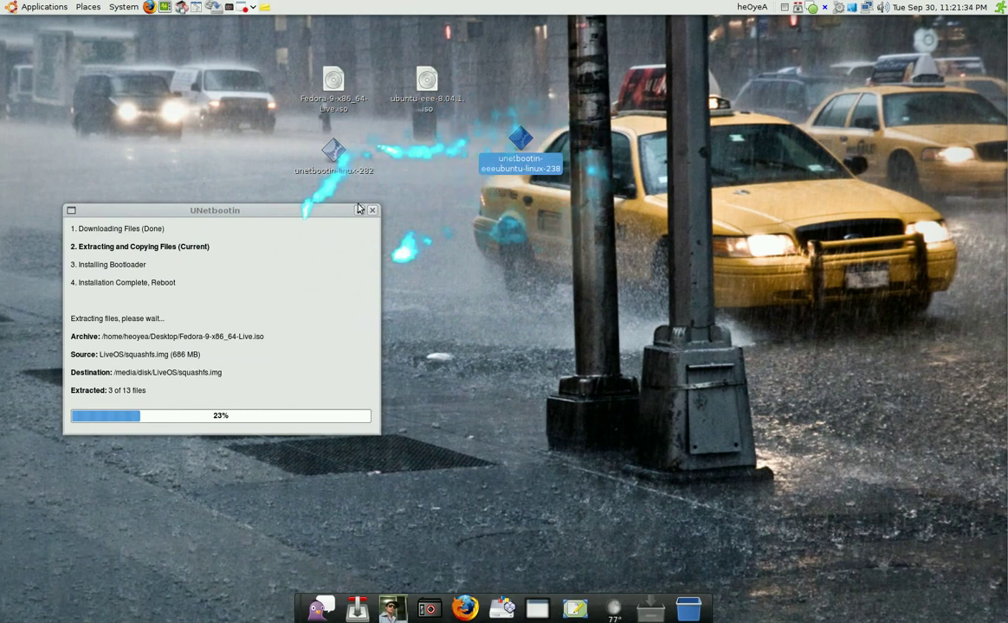
Minimize the Fedora progress window and launch unetbootin-eeeubuntu-linux-238 from the desktop
{"action": "left_click", "coordinate": [372, 210]}
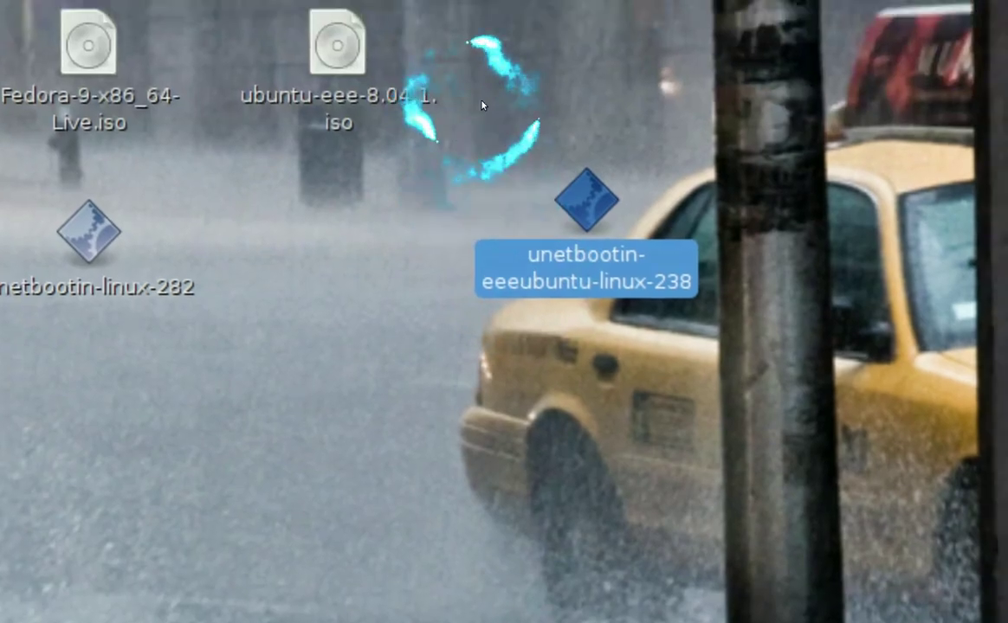
{"action": "left_click", "coordinate": [493, 98]}
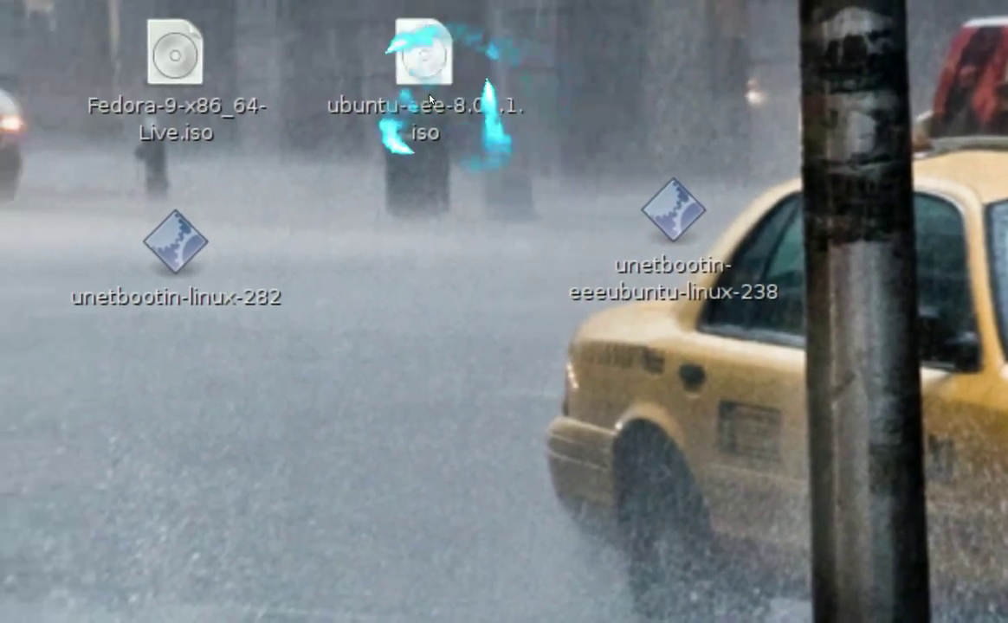
{"action": "left_click", "coordinate": [348, 83]}
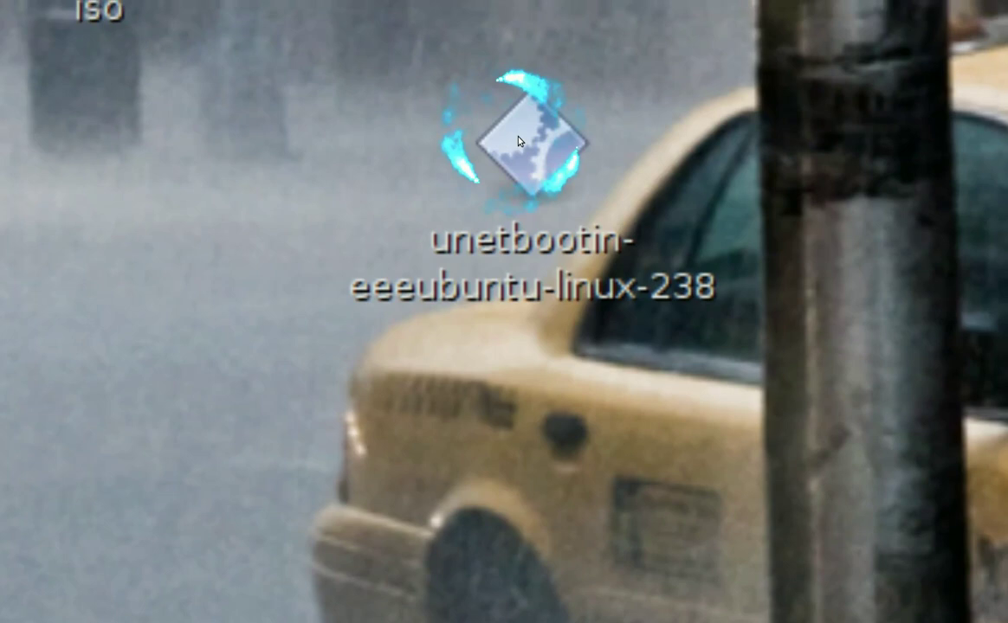
{"action": "left_click", "coordinate": [541, 133]}
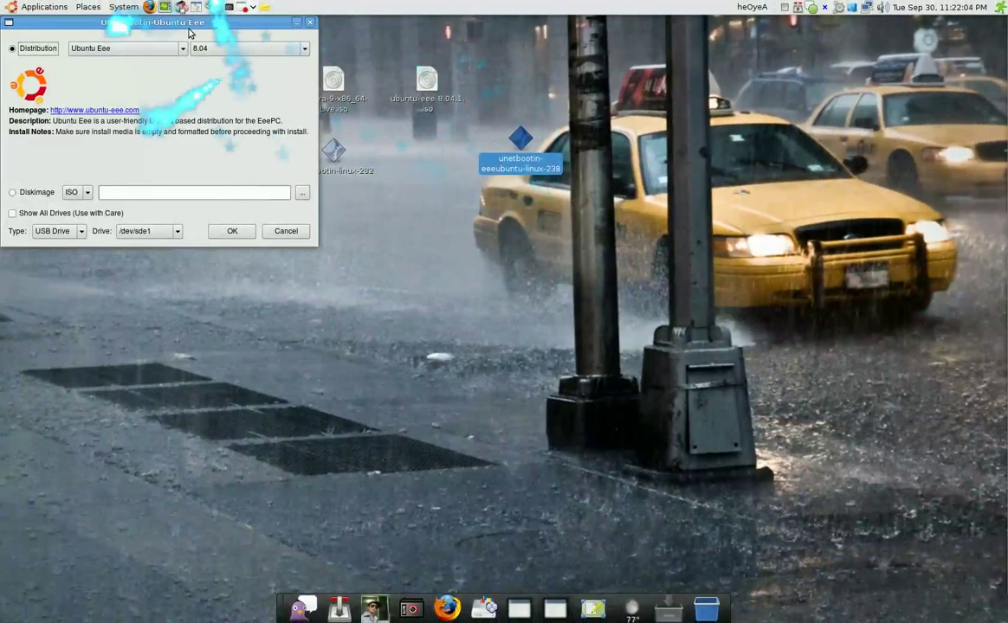
Centre the Ubuntu Eee window, leave the distribution unchanged, and switch to the Diskimage option
{"action": "left_click_drag", "start_coordinate": [198, 26], "coordinate": [563, 227]}
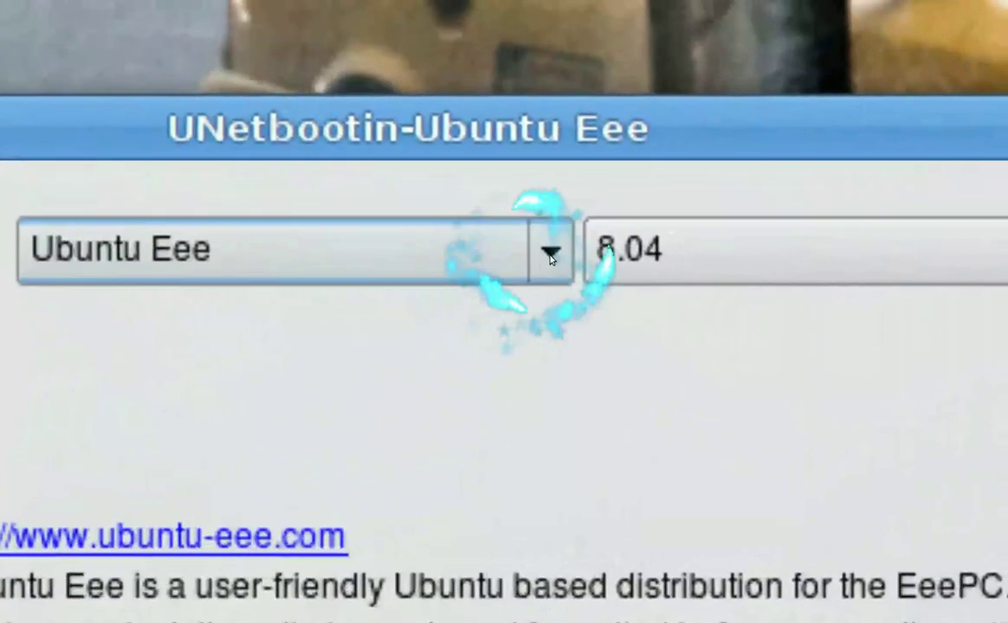
{"action": "left_click", "coordinate": [550, 256]}
{"action": "left_click", "coordinate": [550, 256]}
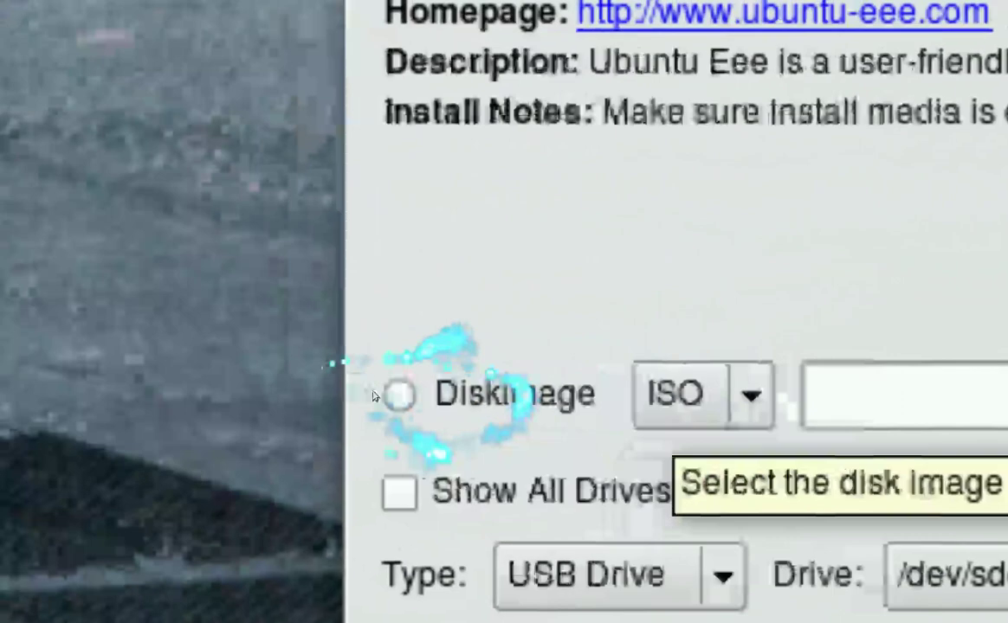
{"action": "left_click", "coordinate": [367, 383]}
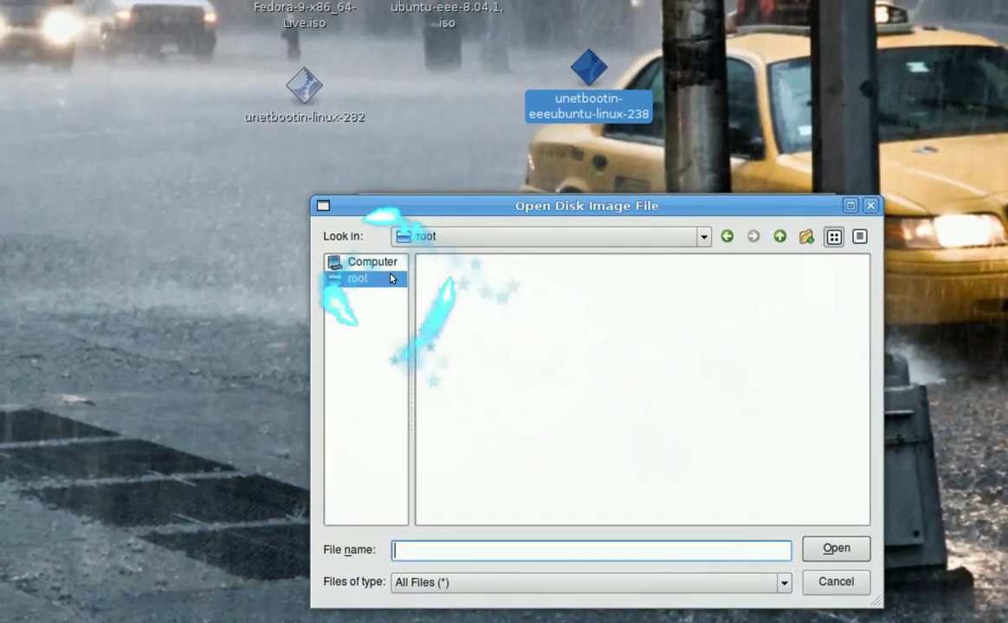
Navigate to the Desktop folder and load ubuntu-eee-8.04.1.iso into the disk image field
{"action": "left_click", "coordinate": [173, 104]}
{"action": "double_click", "coordinate": [431, 269]}
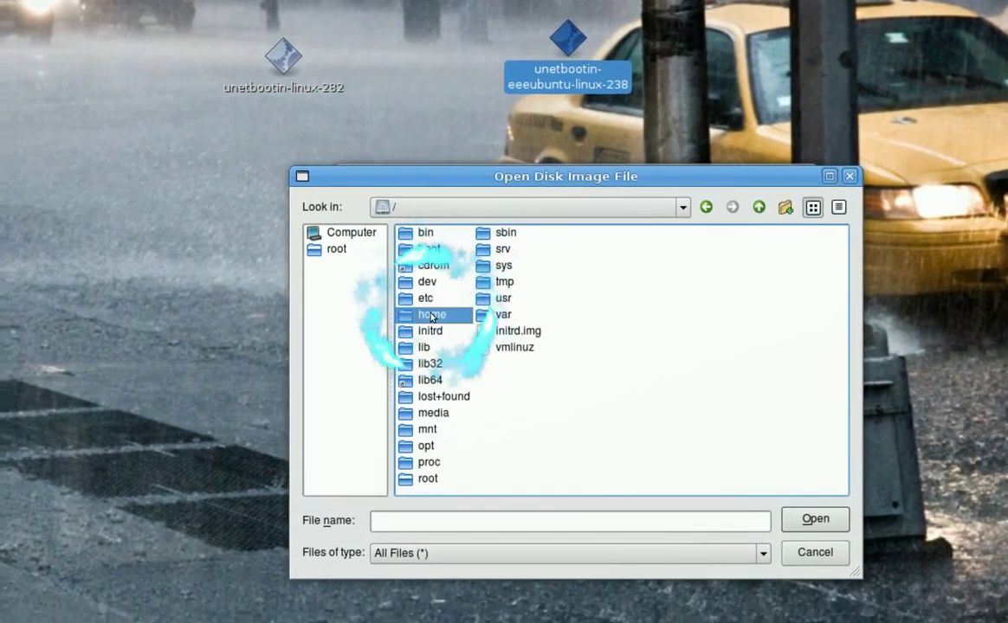
{"action": "double_click", "coordinate": [424, 331]}
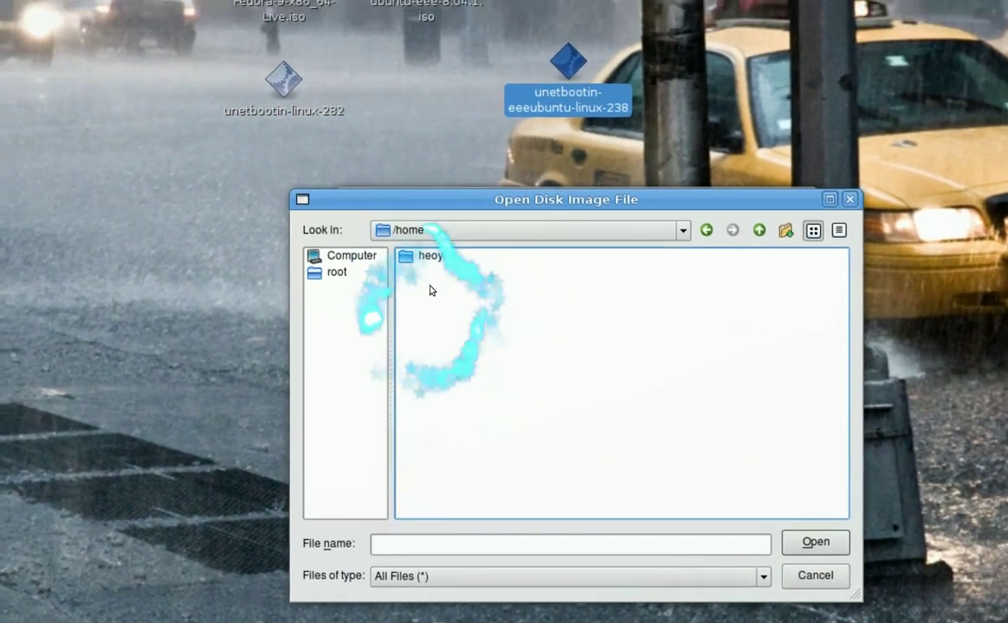
{"action": "double_click", "coordinate": [434, 272]}
{"action": "double_click", "coordinate": [433, 280]}
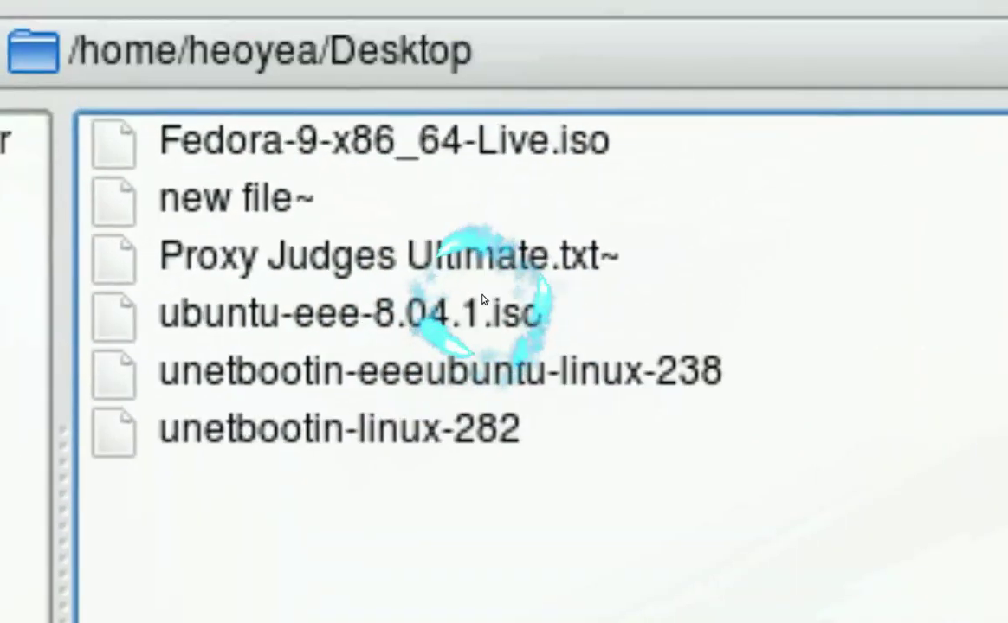
{"action": "left_click", "coordinate": [490, 243]}
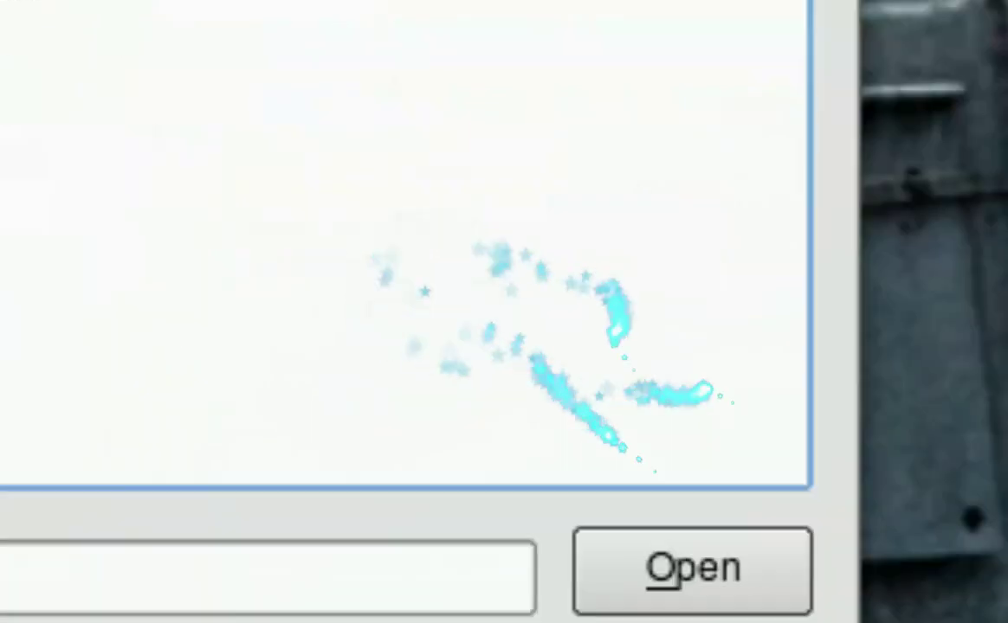
{"action": "left_click", "coordinate": [685, 441]}
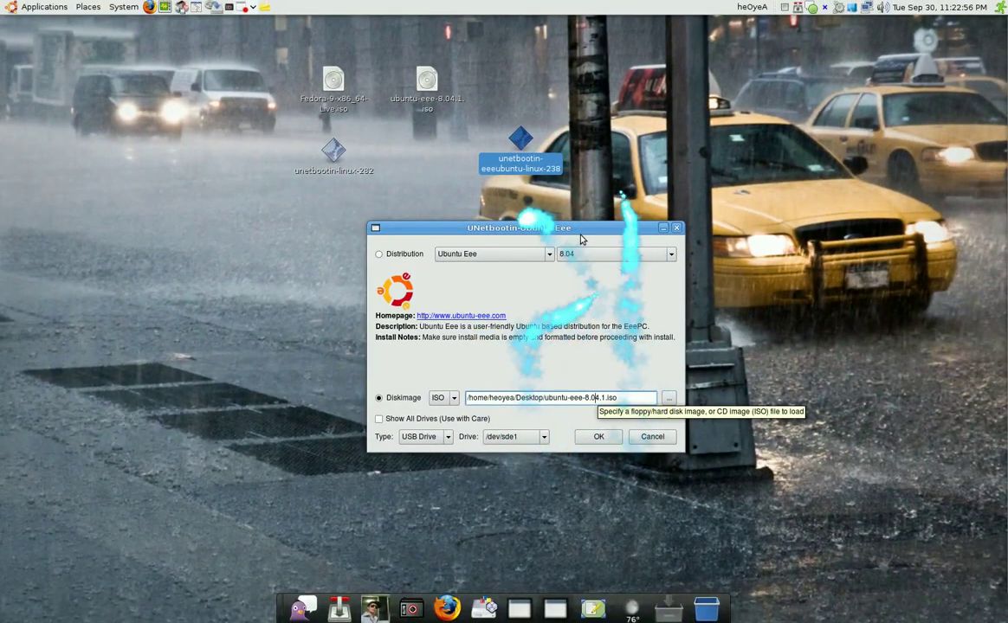
{"action": "left_click_drag", "start_coordinate": [527, 221], "coordinate": [532, 205]}
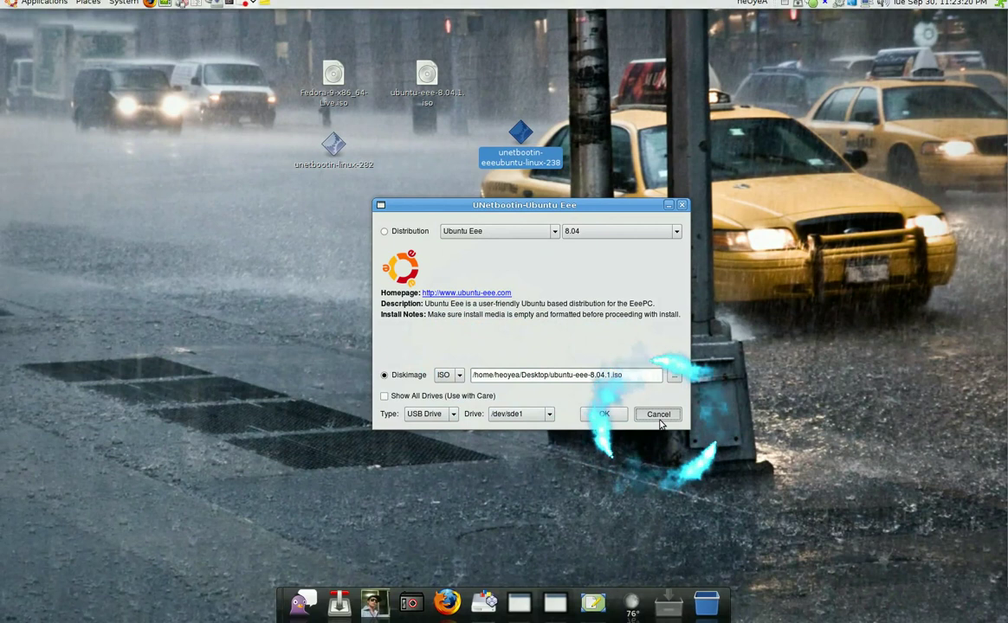
Cancel the Ubuntu Eee setup, minimize GParted, then reposition and re-minimize the Fedora progress window
{"action": "left_click", "coordinate": [657, 416]}
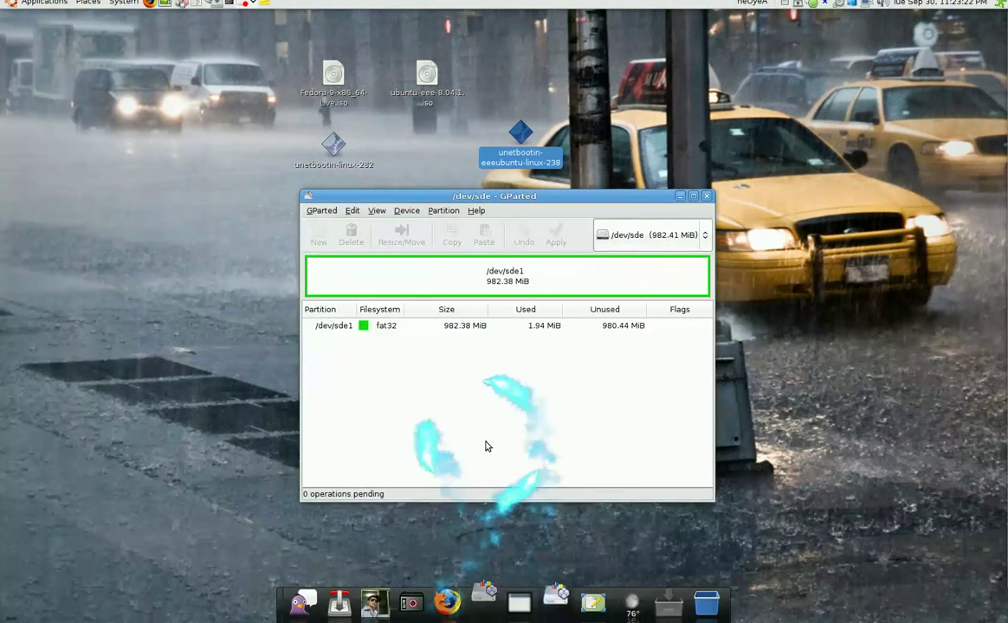
{"action": "left_click", "coordinate": [568, 599]}
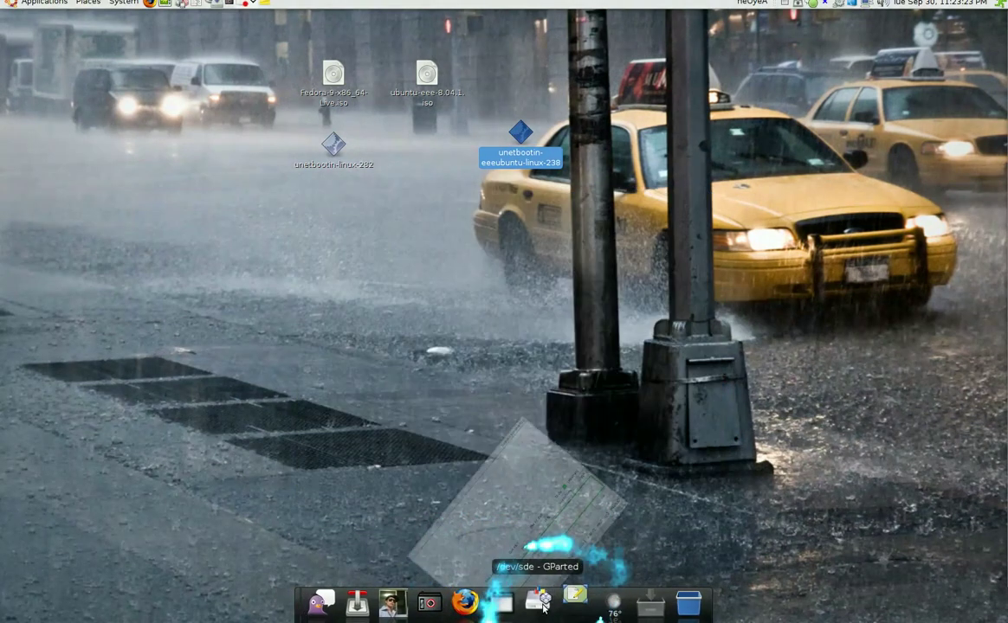
{"action": "left_click", "coordinate": [499, 603]}
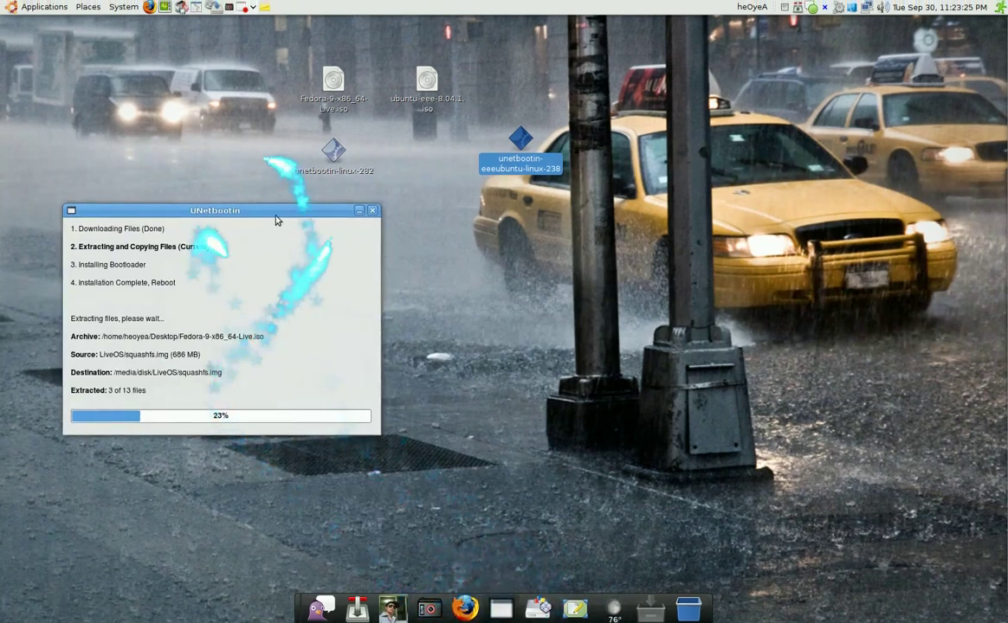
{"action": "left_click_drag", "start_coordinate": [277, 218], "coordinate": [449, 222]}
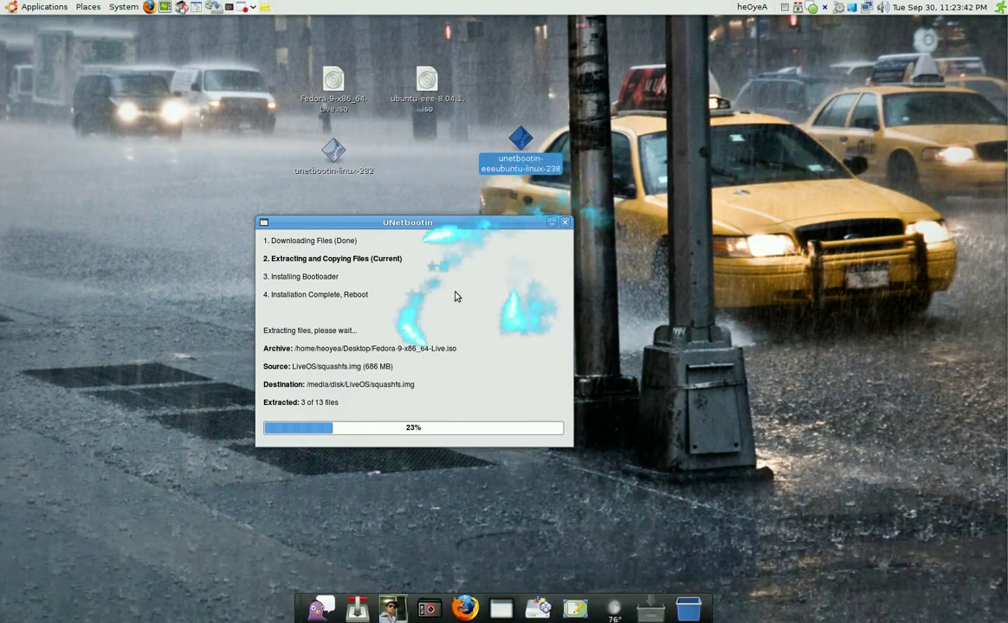
{"action": "left_click", "coordinate": [551, 224]}
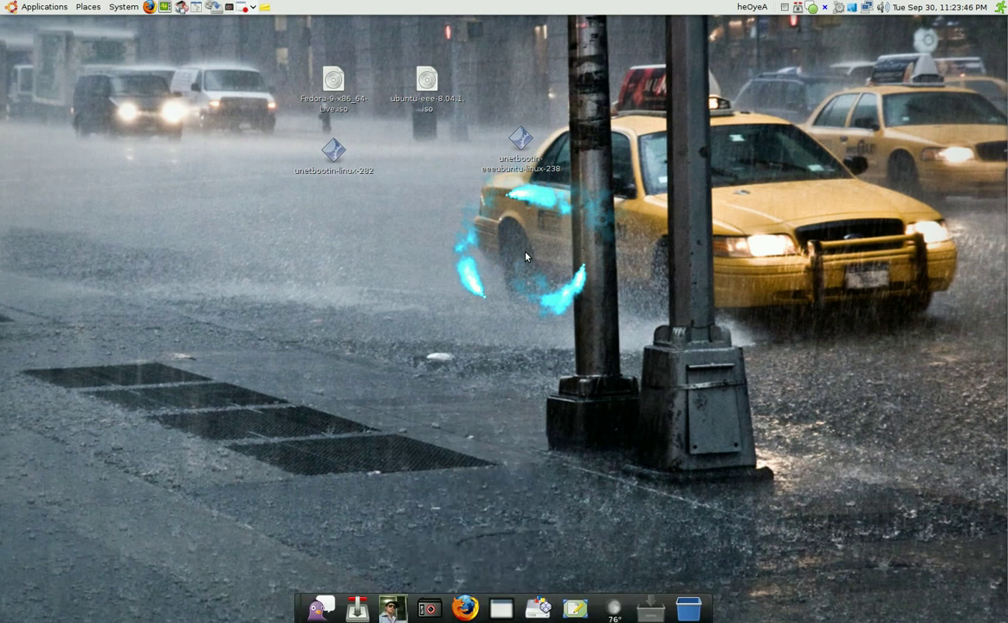